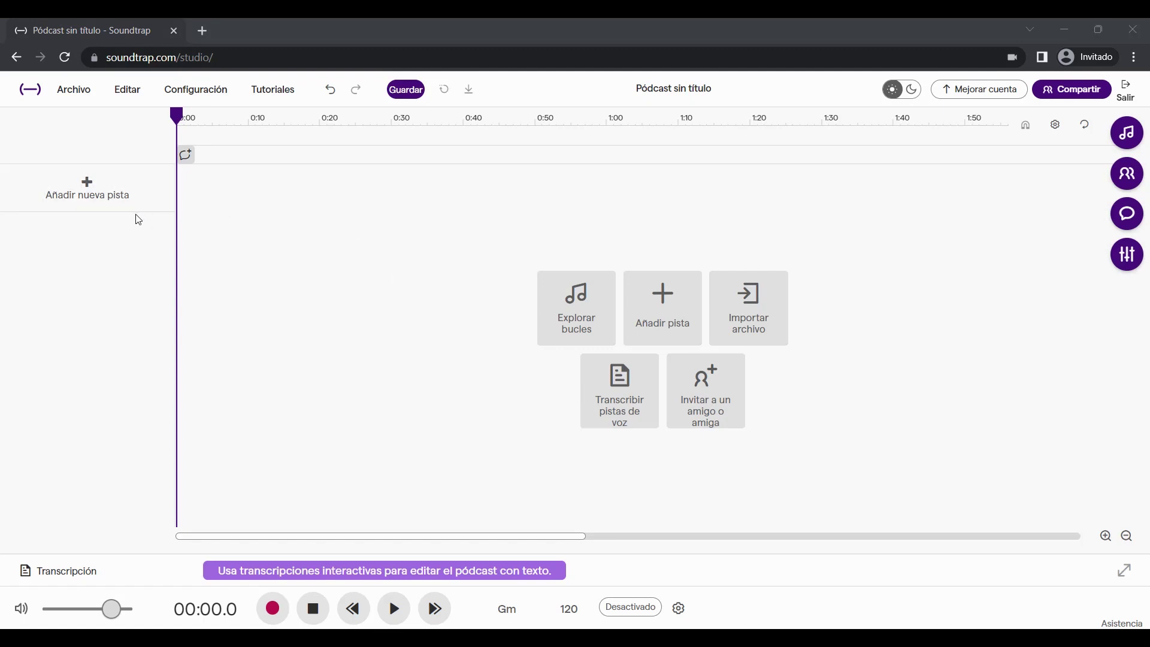
Add a new track by importing the Anywhere Tropical House audio file from the PROYECTO folder
{"action": "left_click", "coordinate": [89, 204]}
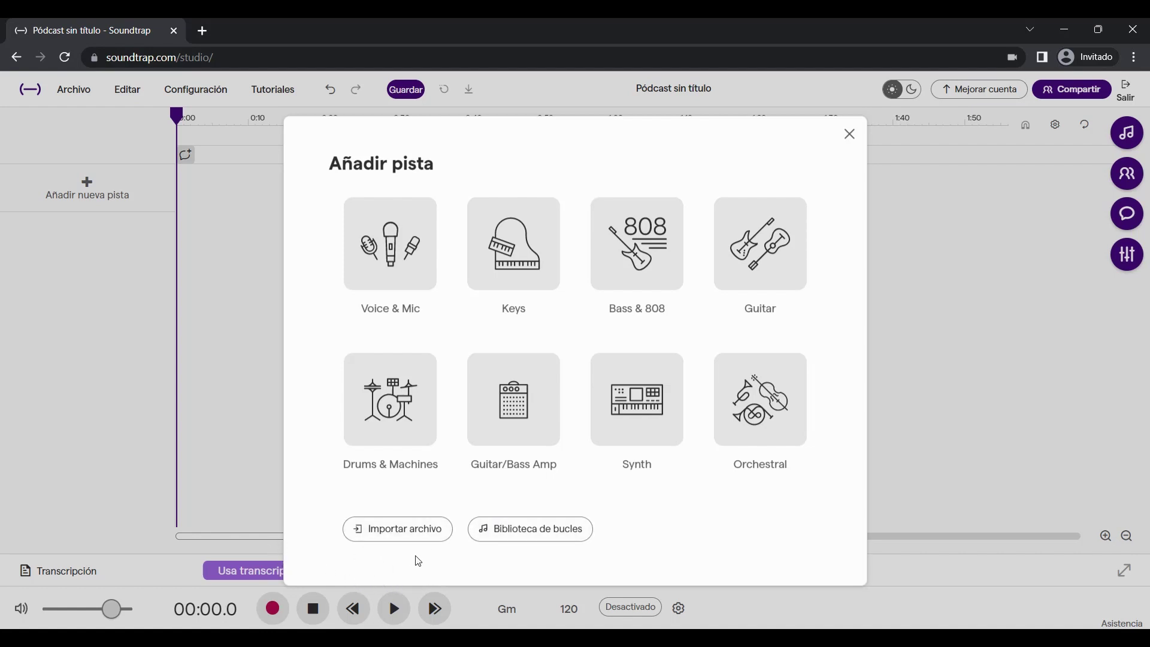
{"action": "left_click", "coordinate": [399, 530]}
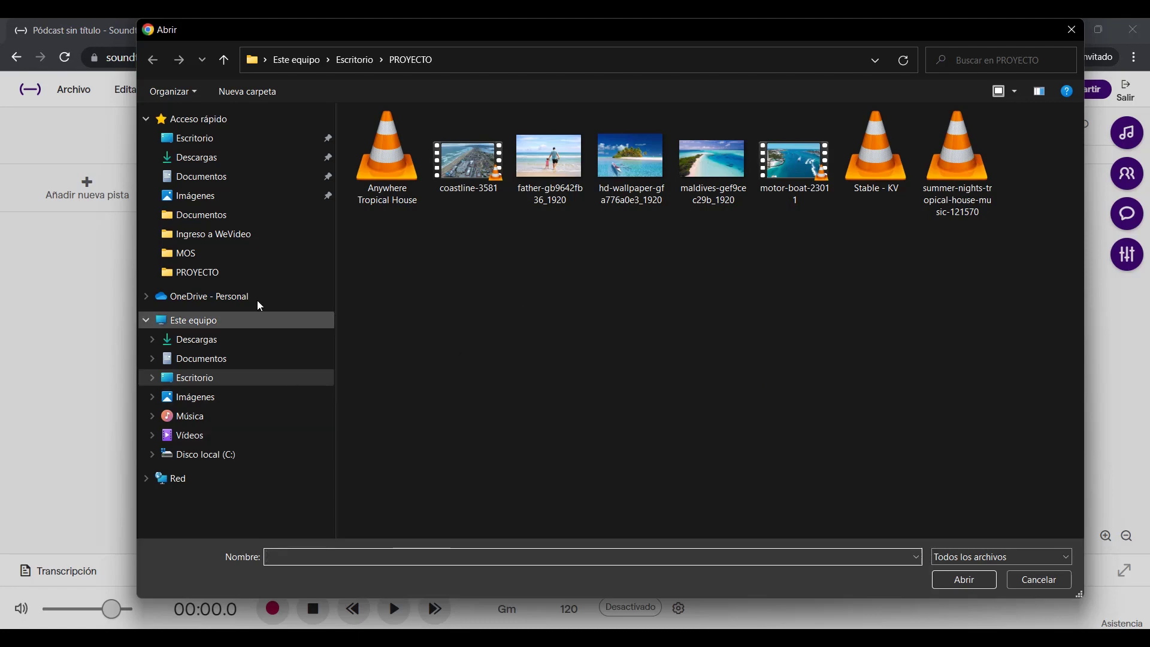
{"action": "left_click", "coordinate": [398, 189]}
{"action": "left_click", "coordinate": [965, 581]}
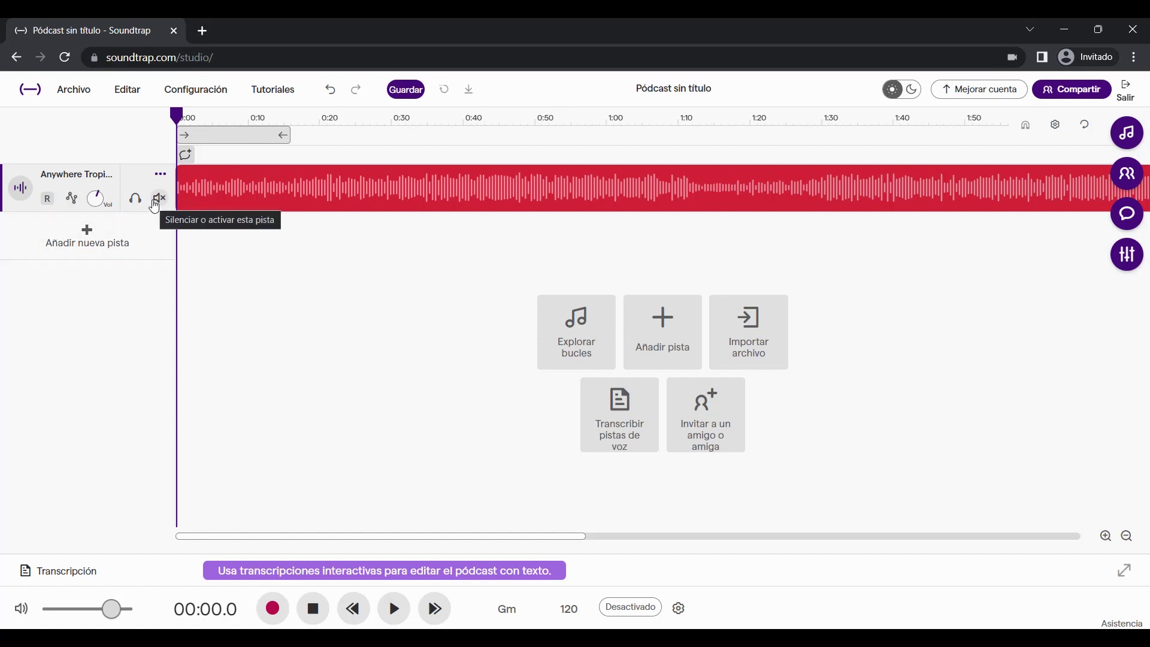
Look through the imported track's options, including its colour choices, and play back the first seconds of the project
{"action": "left_click", "coordinate": [160, 175]}
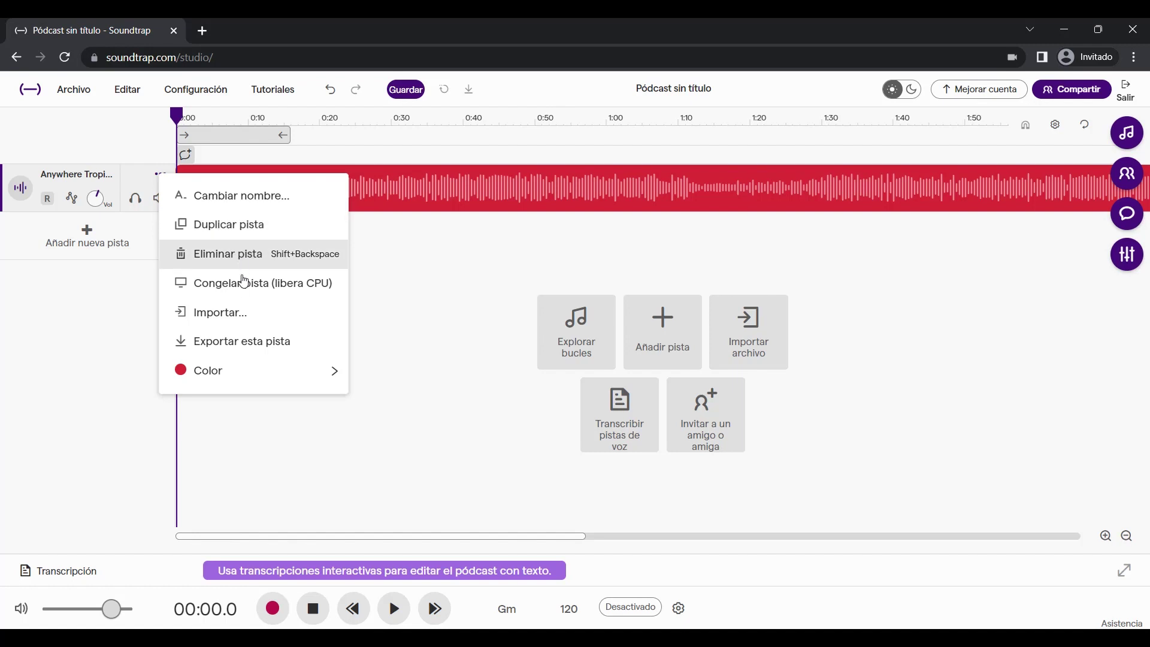
{"action": "mouse_move", "coordinate": [250, 368]}
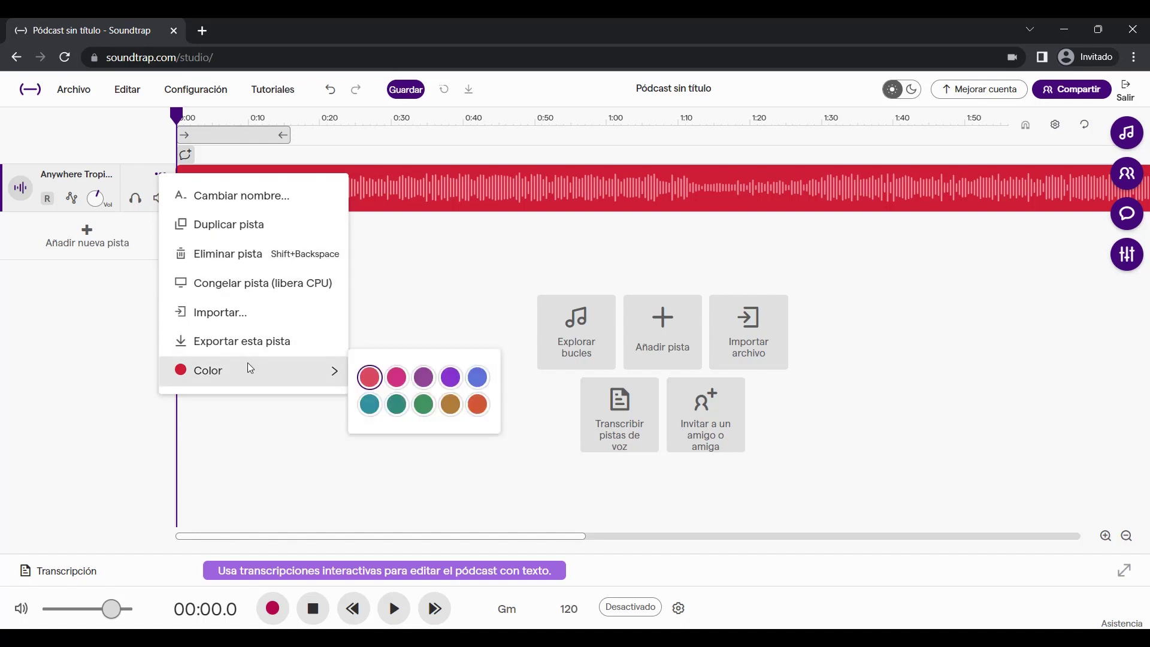
{"action": "left_click", "coordinate": [439, 319]}
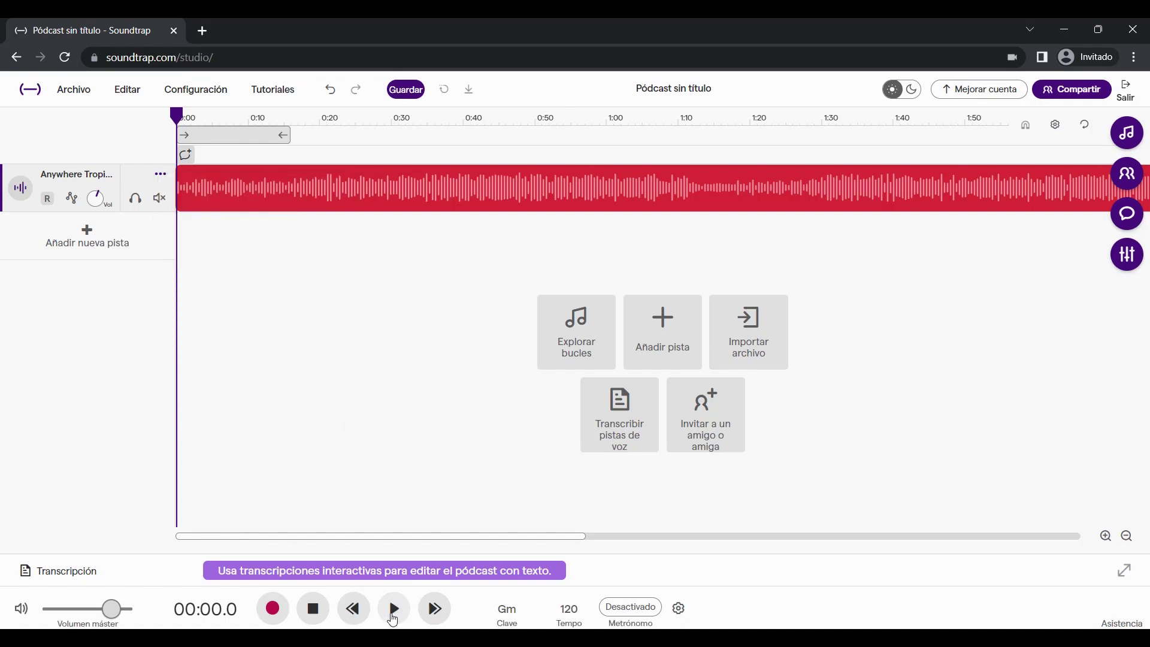
{"action": "left_click", "coordinate": [393, 611]}
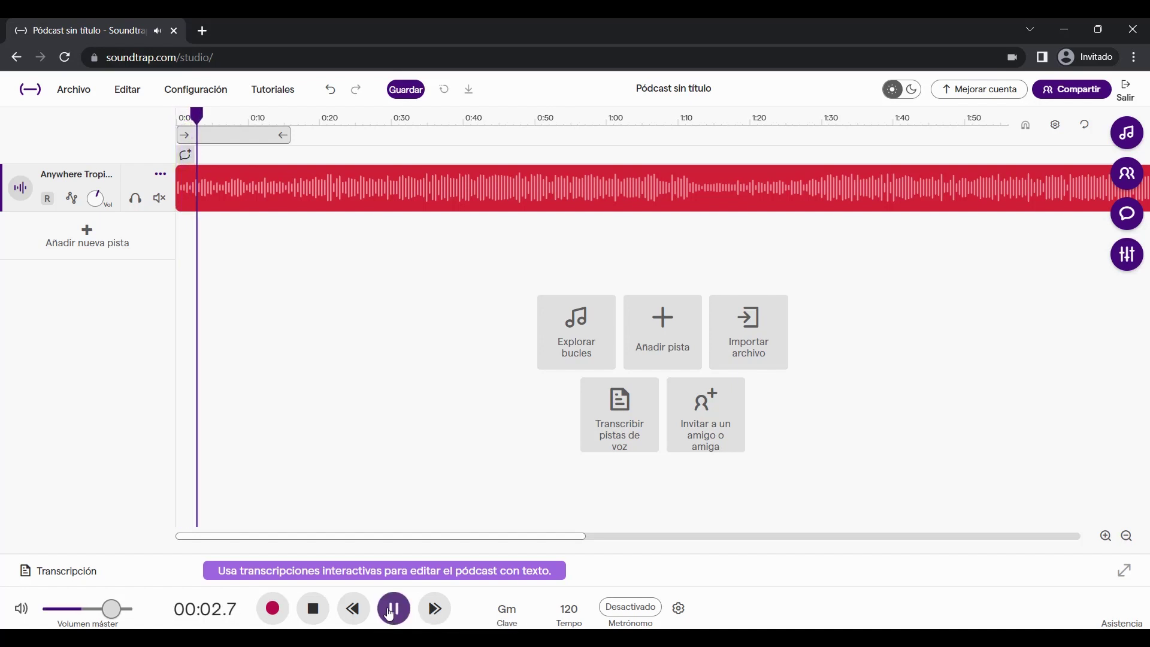
{"action": "left_click", "coordinate": [393, 609]}
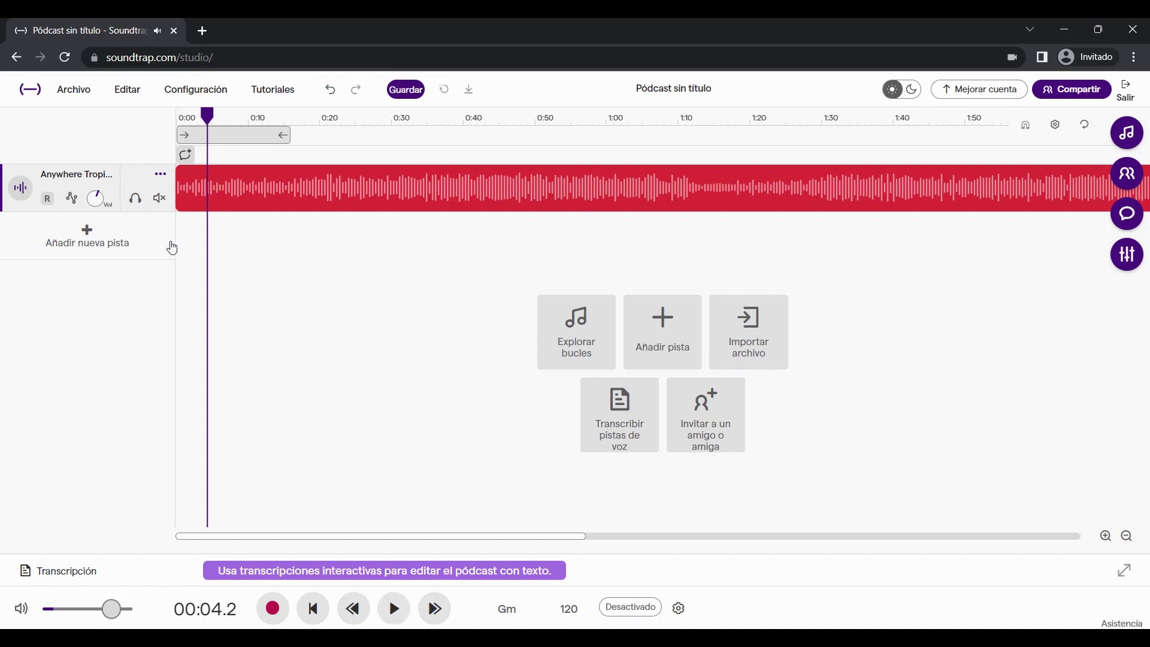
Open the loop library from the add-track options and filter the loops to the Sounds category
{"action": "left_click", "coordinate": [106, 248]}
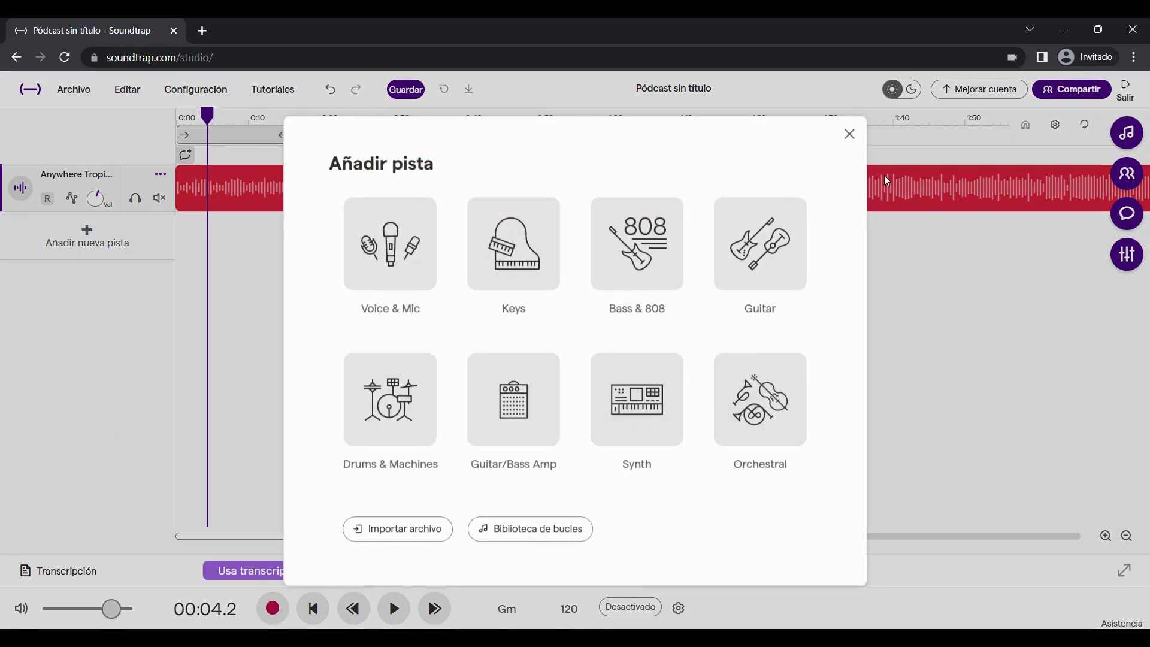
{"action": "left_click", "coordinate": [850, 135]}
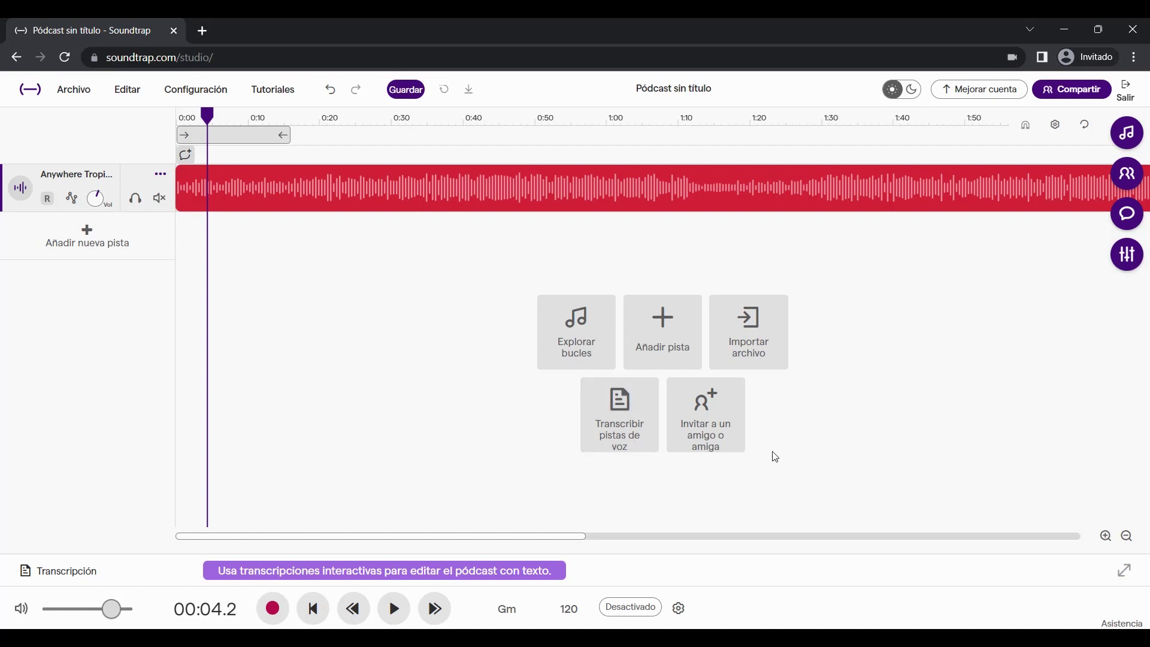
{"action": "left_click", "coordinate": [670, 355]}
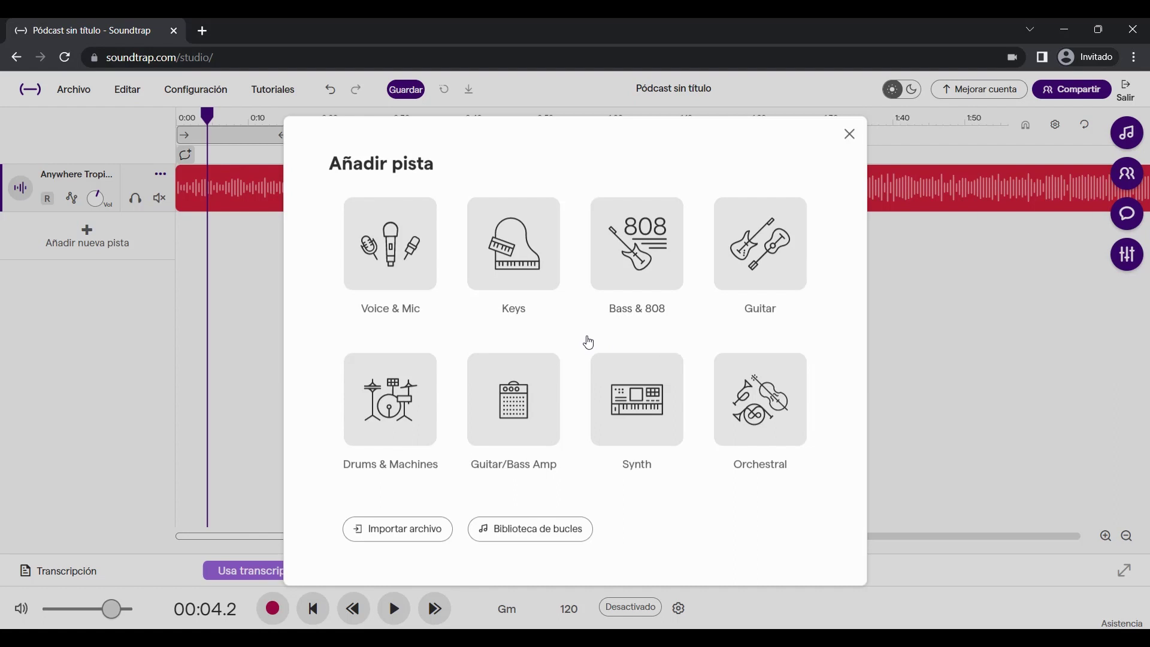
{"action": "left_click", "coordinate": [556, 541]}
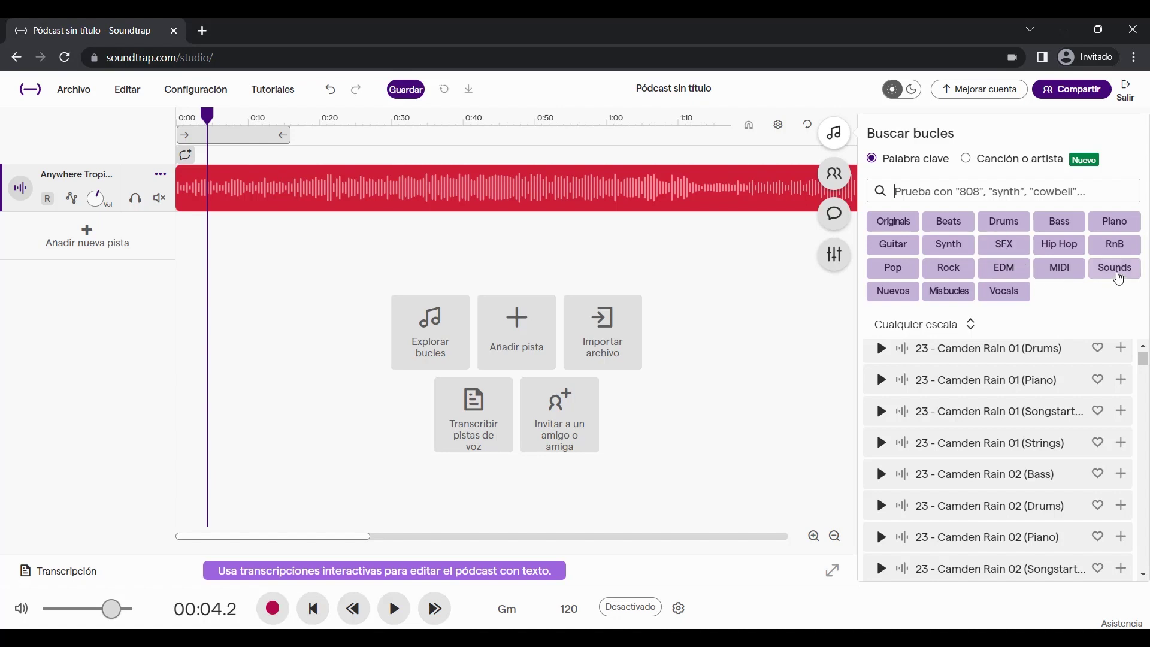
{"action": "left_click", "coordinate": [1118, 278]}
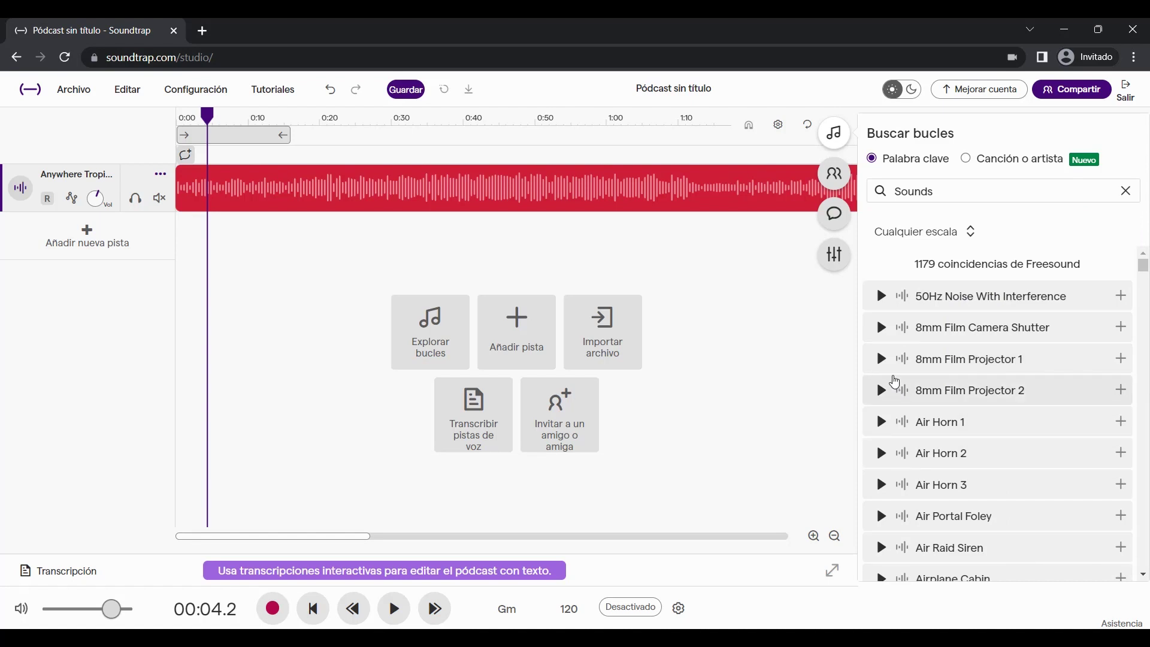
Preview the 50Hz Noise With Interference sound and browse the Sounds list as far as the Bazaar entries
{"action": "left_click", "coordinate": [884, 303]}
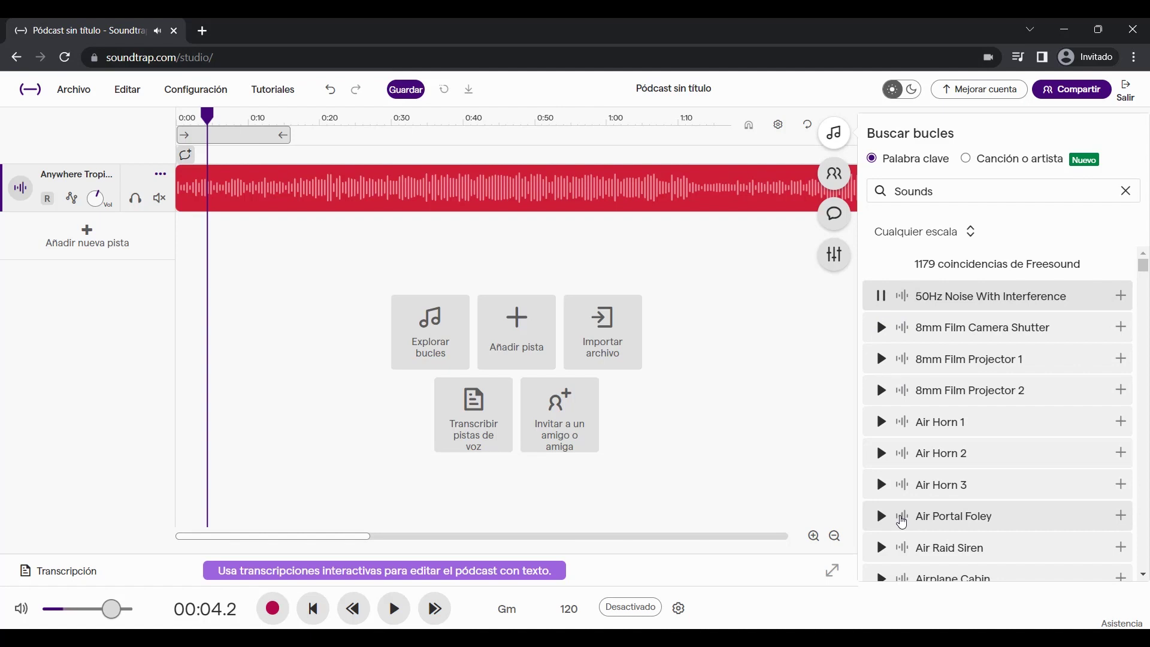
{"action": "left_click", "coordinate": [878, 300]}
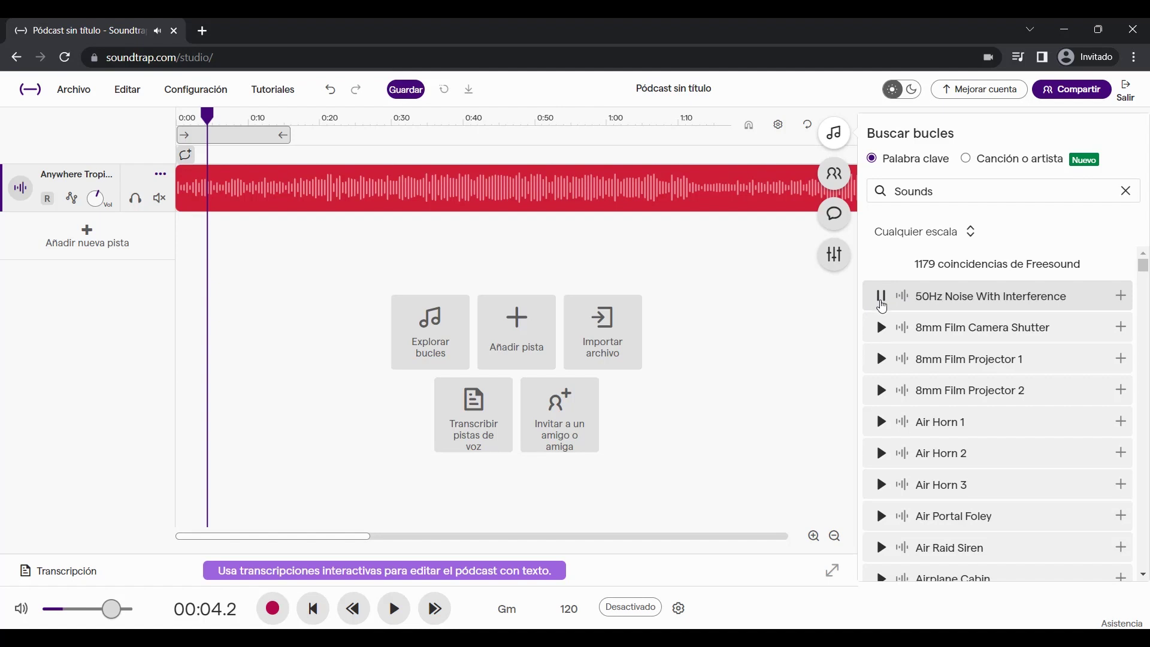
{"action": "scroll", "coordinate": [876, 419], "scroll_direction": "down", "scroll_amount": 5}
{"action": "scroll", "coordinate": [875, 474], "scroll_direction": "down", "scroll_amount": 10}
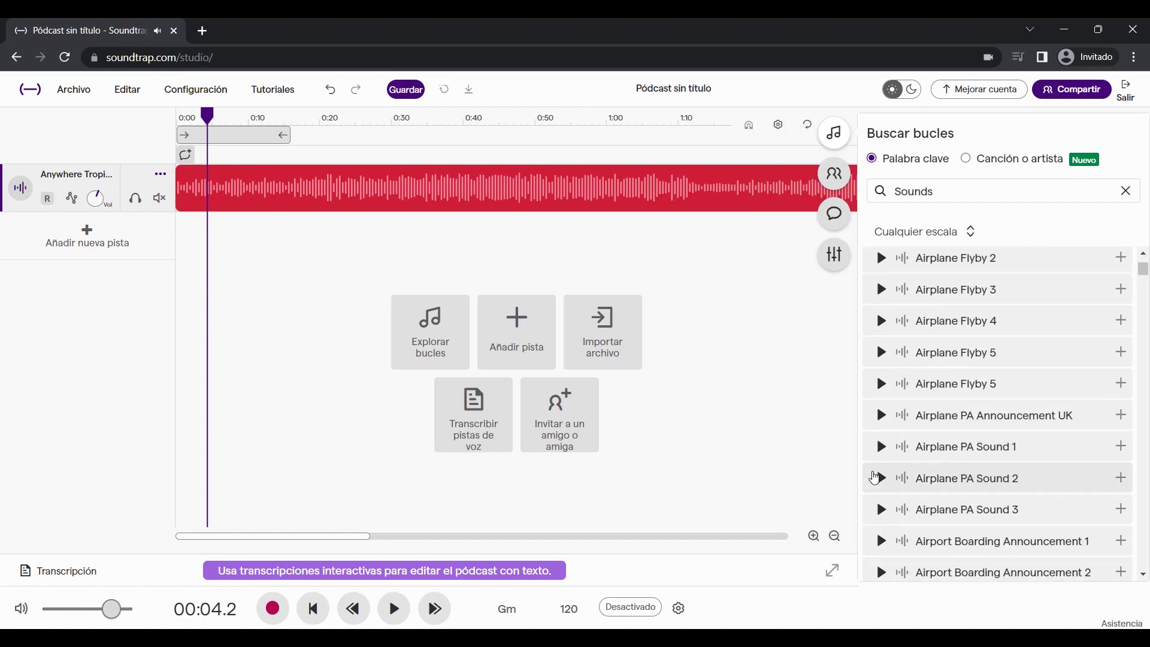
{"action": "scroll", "coordinate": [875, 481], "scroll_direction": "down", "scroll_amount": 10}
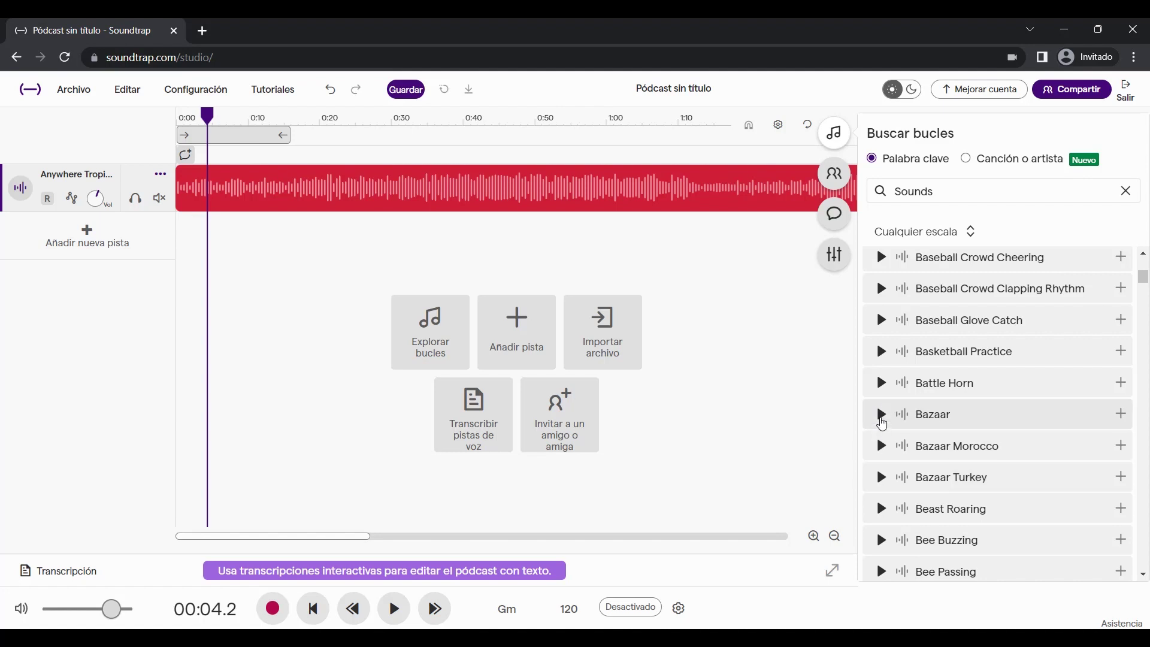
Preview the Bazaar sound and add it to the project as a new track, accepting the Freesound notice
{"action": "left_click", "coordinate": [881, 419]}
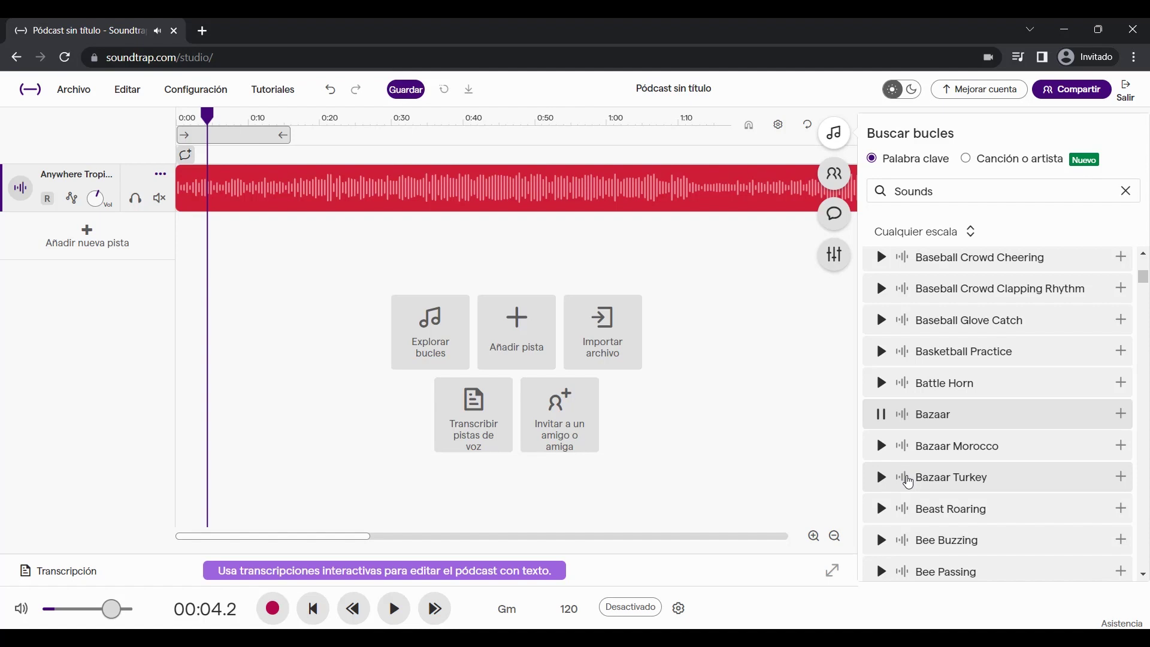
{"action": "left_click", "coordinate": [1120, 414]}
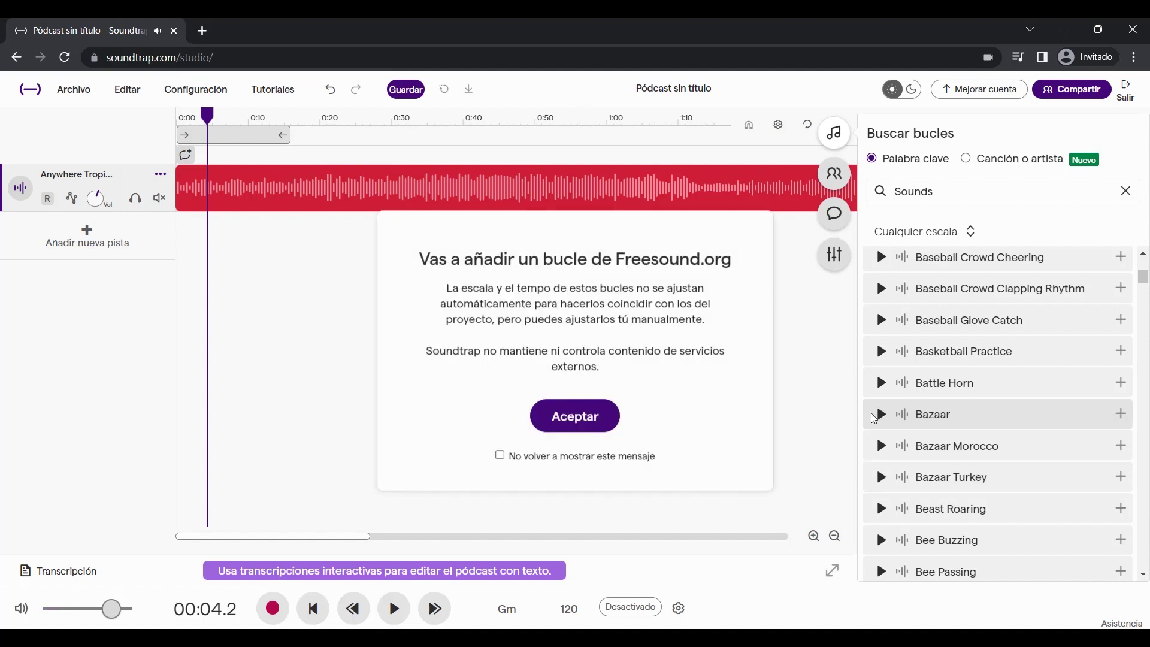
{"action": "left_click", "coordinate": [591, 424]}
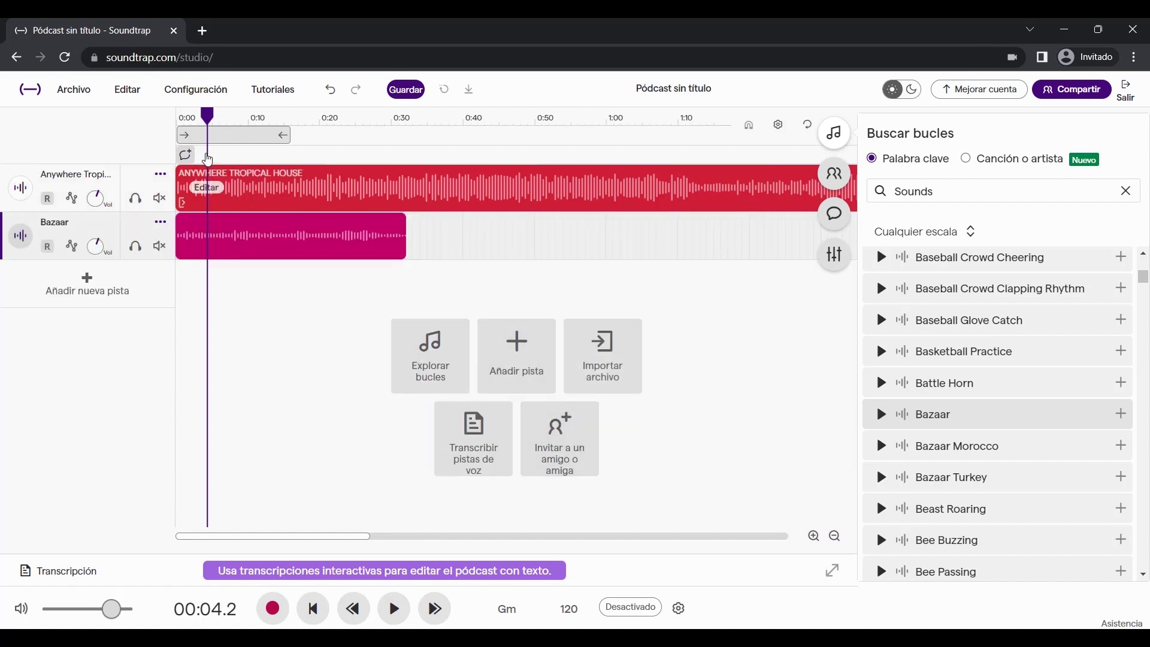
Trim the end of the Bazaar clip to about 7 seconds and shift the Anywhere Tropical House clip to start near that point
{"action": "left_click", "coordinate": [262, 232]}
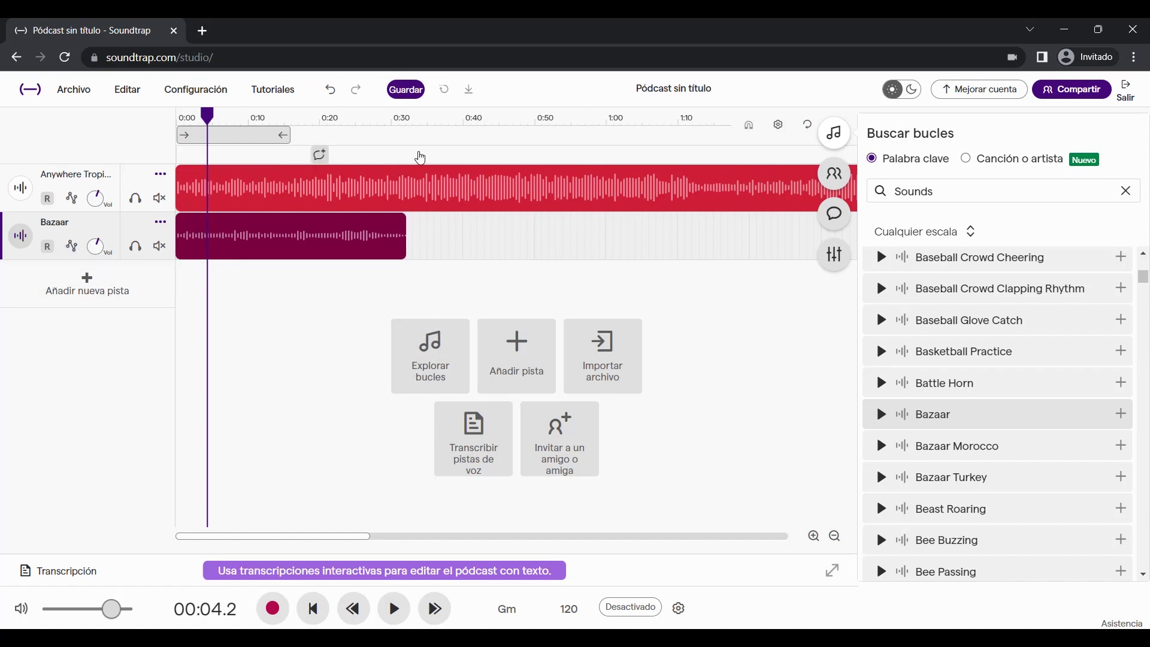
{"action": "left_click", "coordinate": [404, 117]}
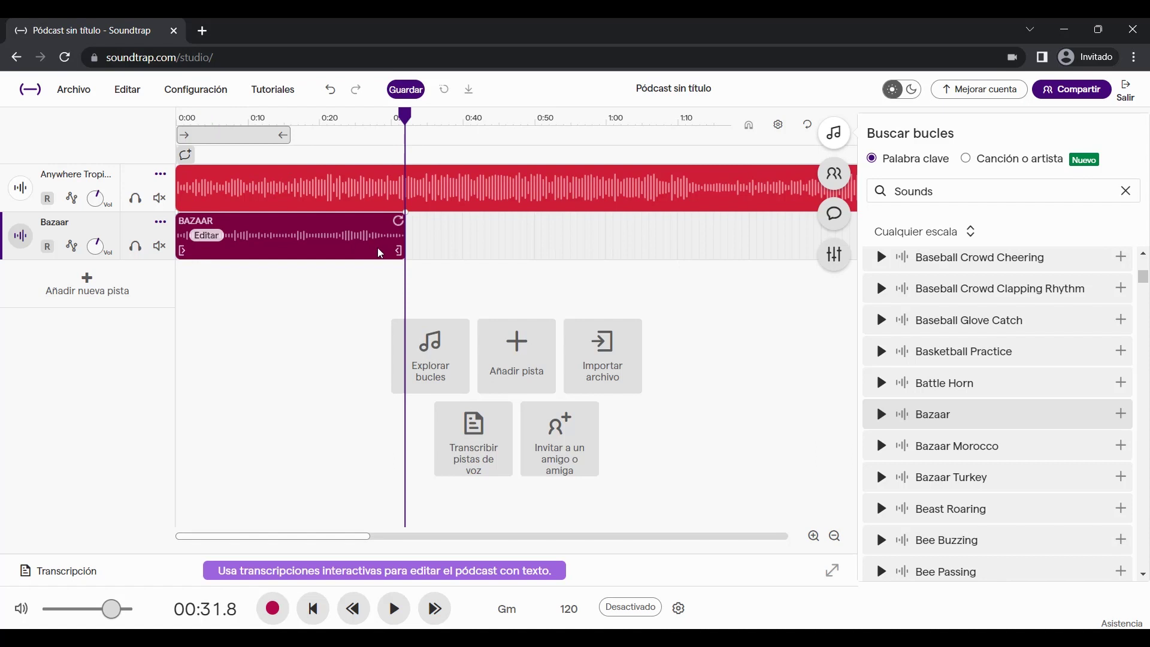
{"action": "left_click_drag", "start_coordinate": [399, 250], "coordinate": [226, 256]}
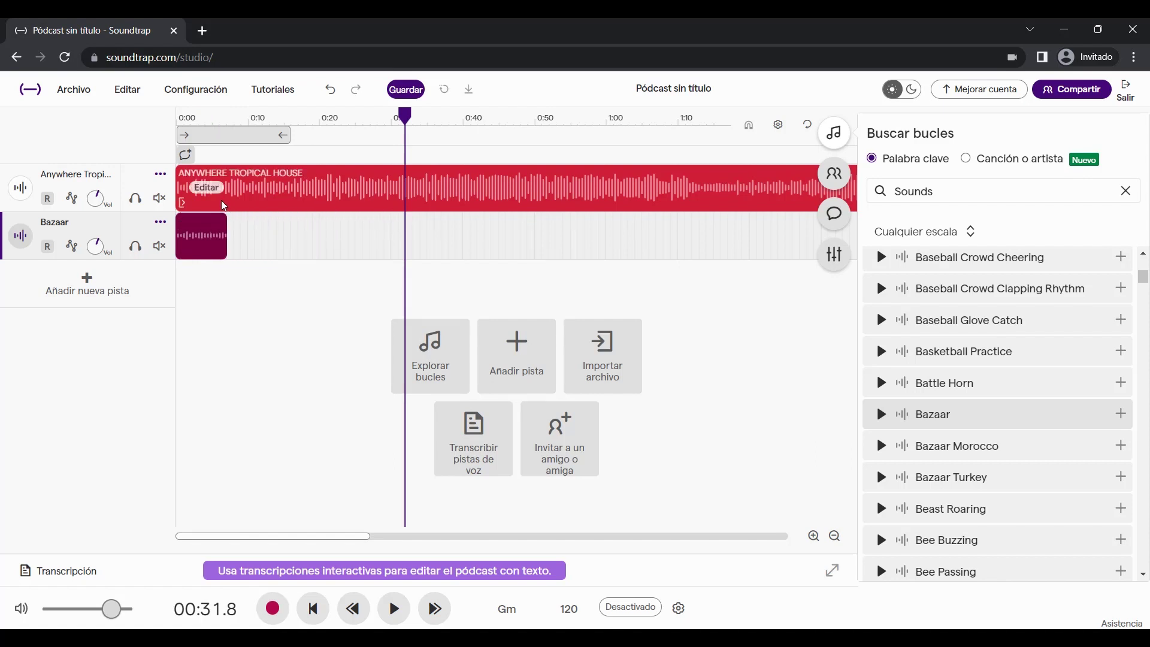
{"action": "left_click_drag", "start_coordinate": [222, 204], "coordinate": [272, 212]}
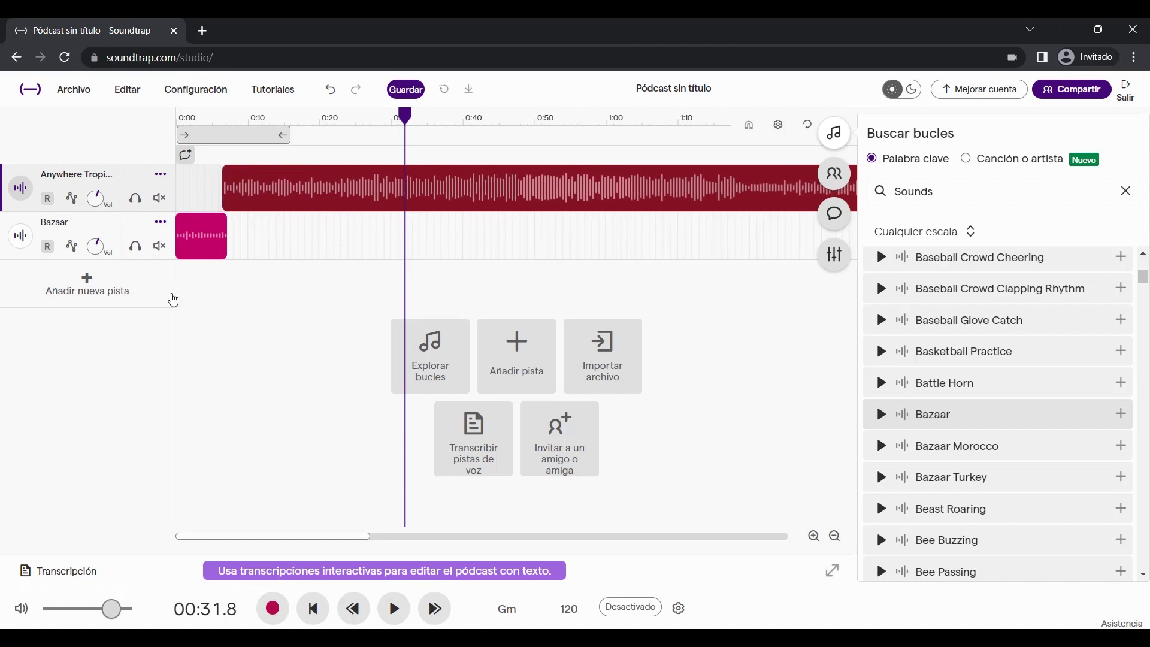
Add a Voice & Mic track and review the available voice presets, keeping the Podcast preset
{"action": "left_click", "coordinate": [131, 293]}
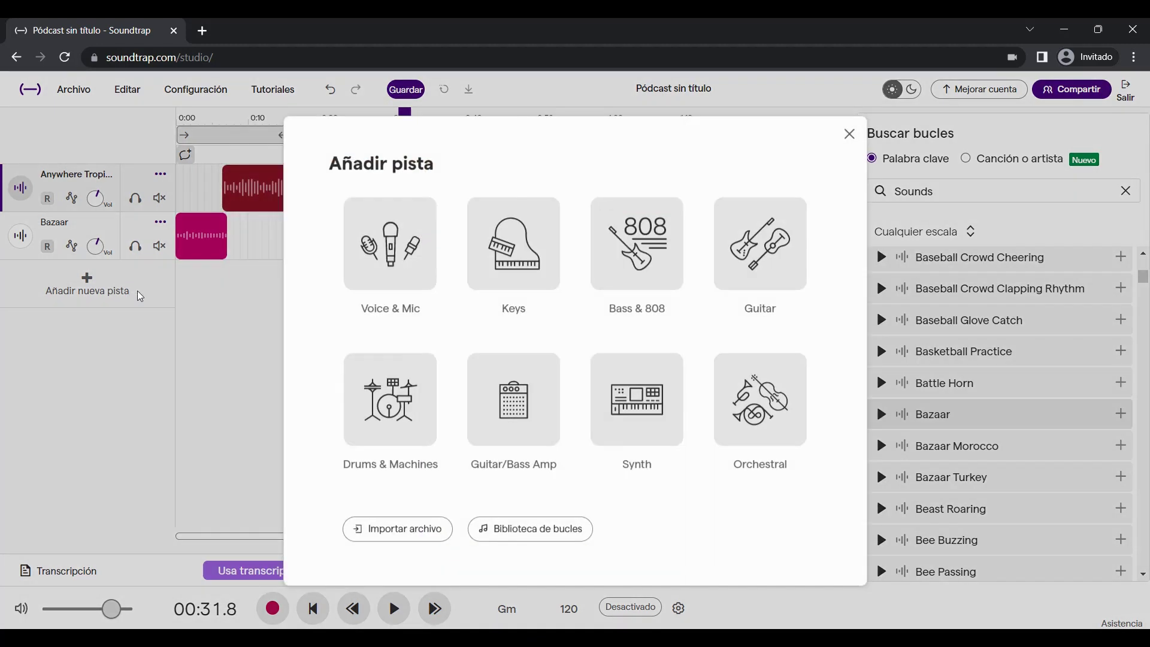
{"action": "left_click", "coordinate": [403, 286]}
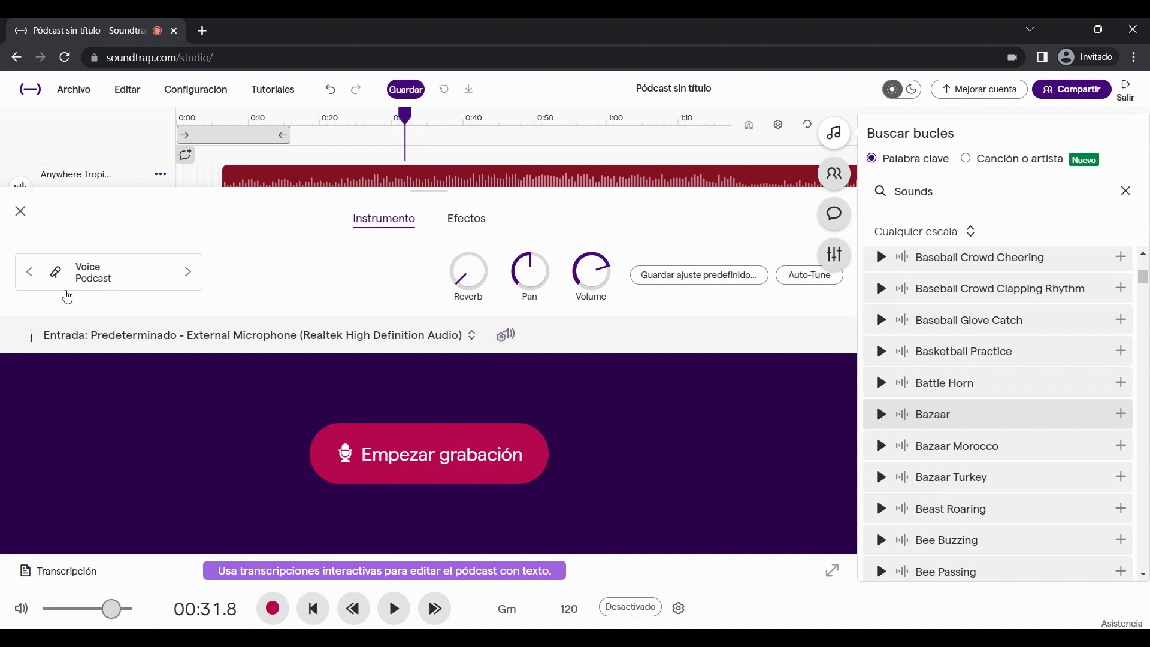
{"action": "left_click", "coordinate": [126, 284]}
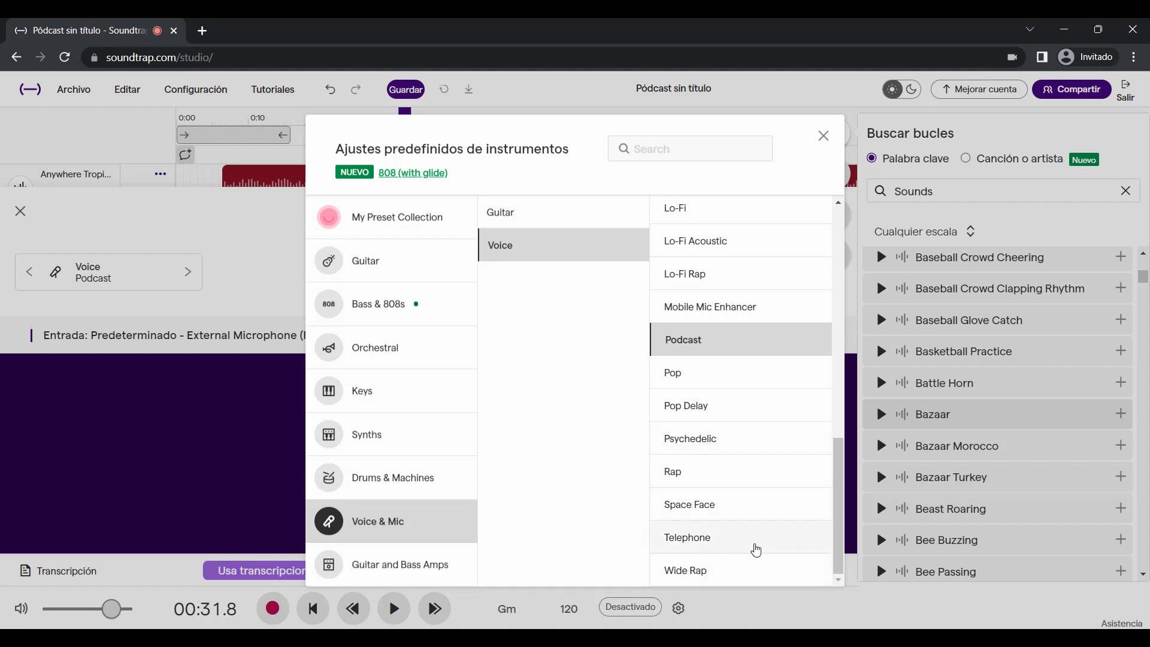
{"action": "scroll", "coordinate": [752, 560], "scroll_direction": "up", "scroll_amount": 10}
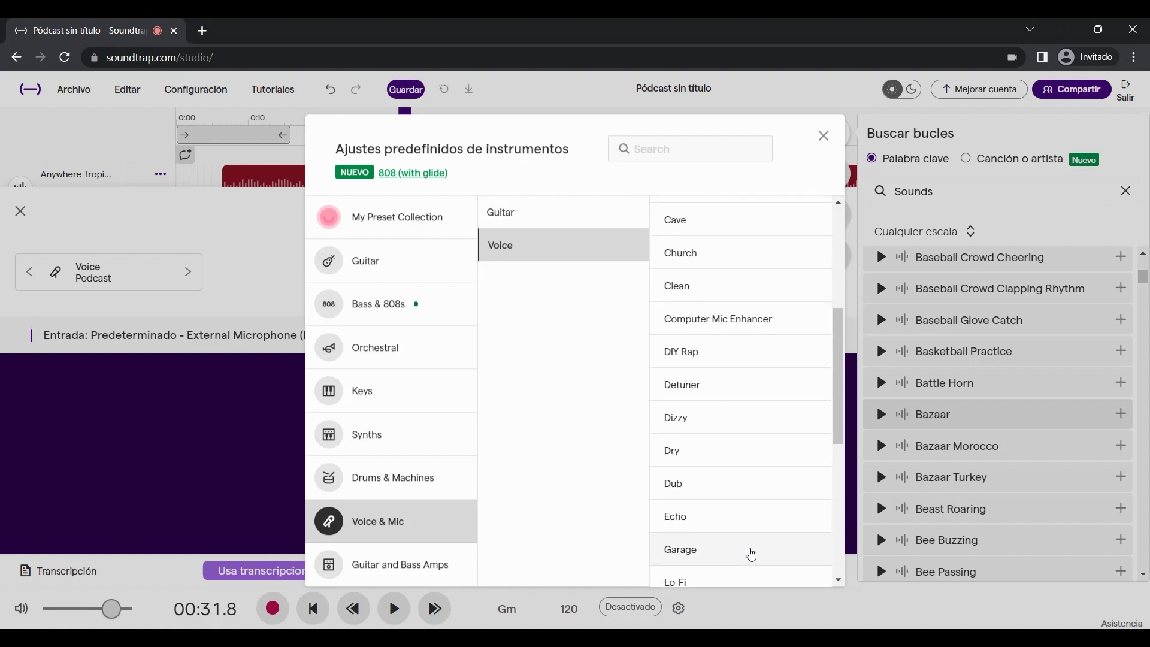
{"action": "scroll", "coordinate": [752, 554], "scroll_direction": "down", "scroll_amount": 9}
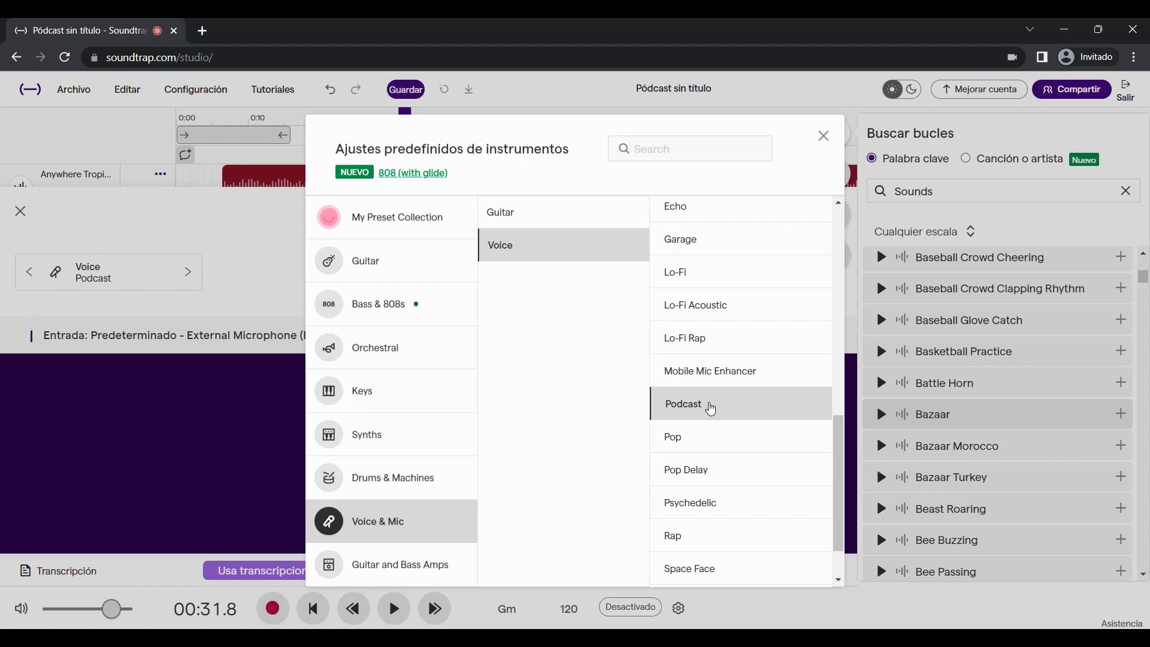
{"action": "left_click", "coordinate": [203, 235]}
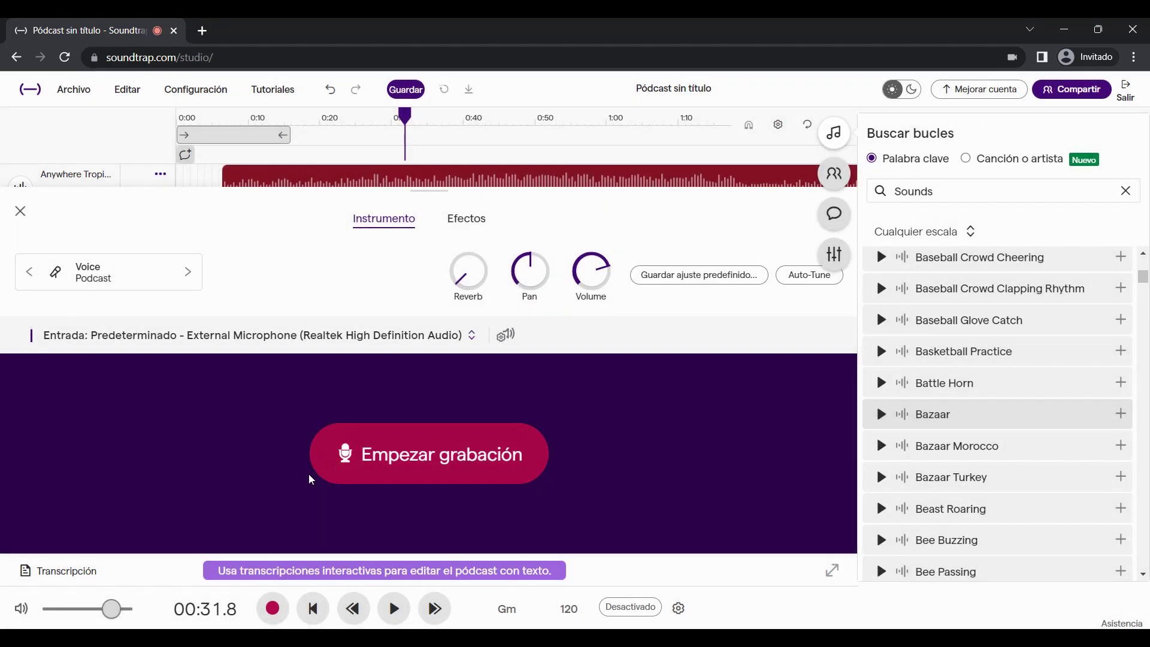
Record about 1:20 of voice on the mic track and close the instrument settings
{"action": "left_click", "coordinate": [456, 477]}
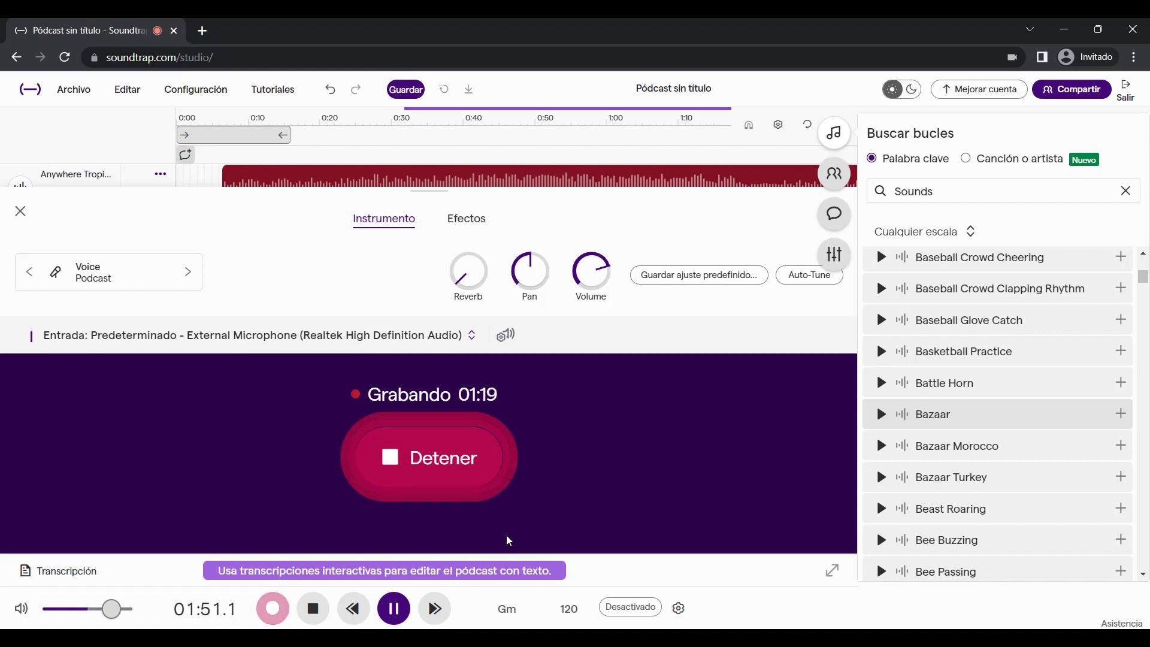
{"action": "left_click", "coordinate": [462, 472]}
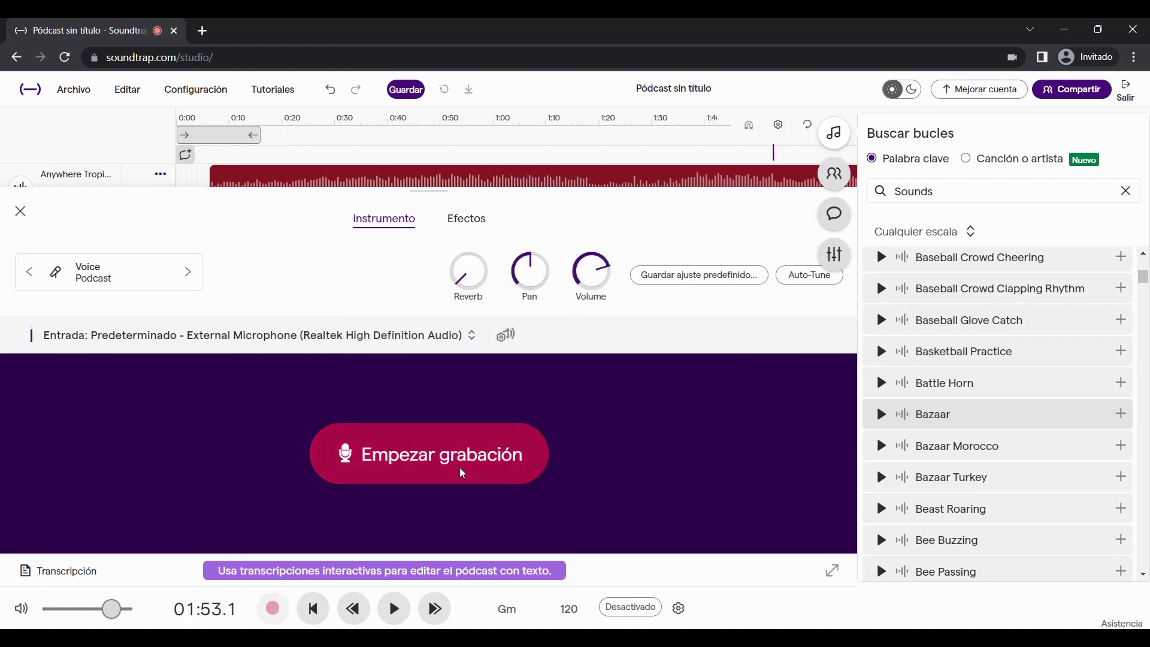
{"action": "left_click", "coordinate": [22, 215]}
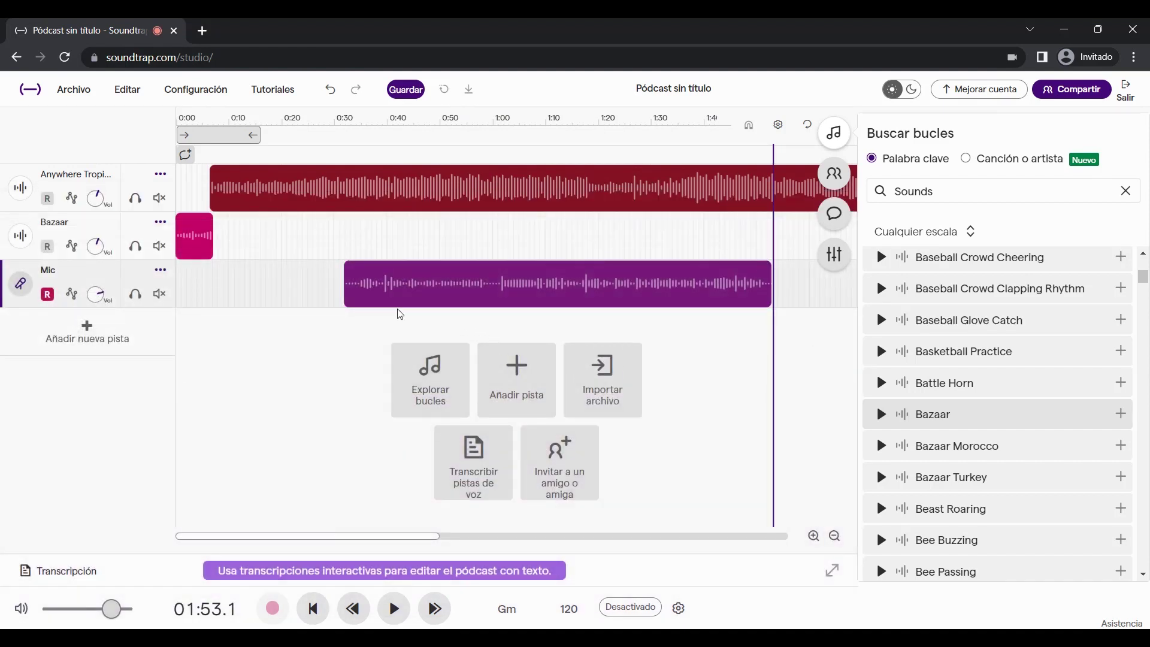
Move the voice recording to start at the end of the Bazaar clip and place the playhead at 00:05.3
{"action": "mouse_move", "coordinate": [364, 290]}
{"action": "left_click_drag", "start_coordinate": [532, 289], "coordinate": [403, 290]}
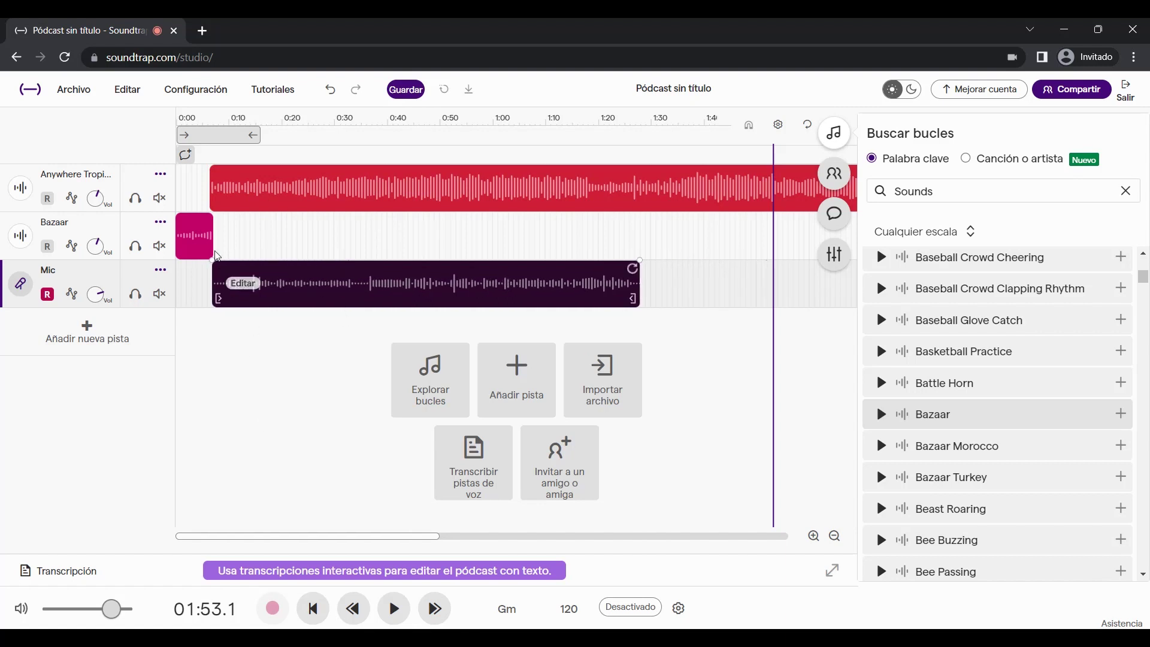
{"action": "left_click", "coordinate": [206, 117]}
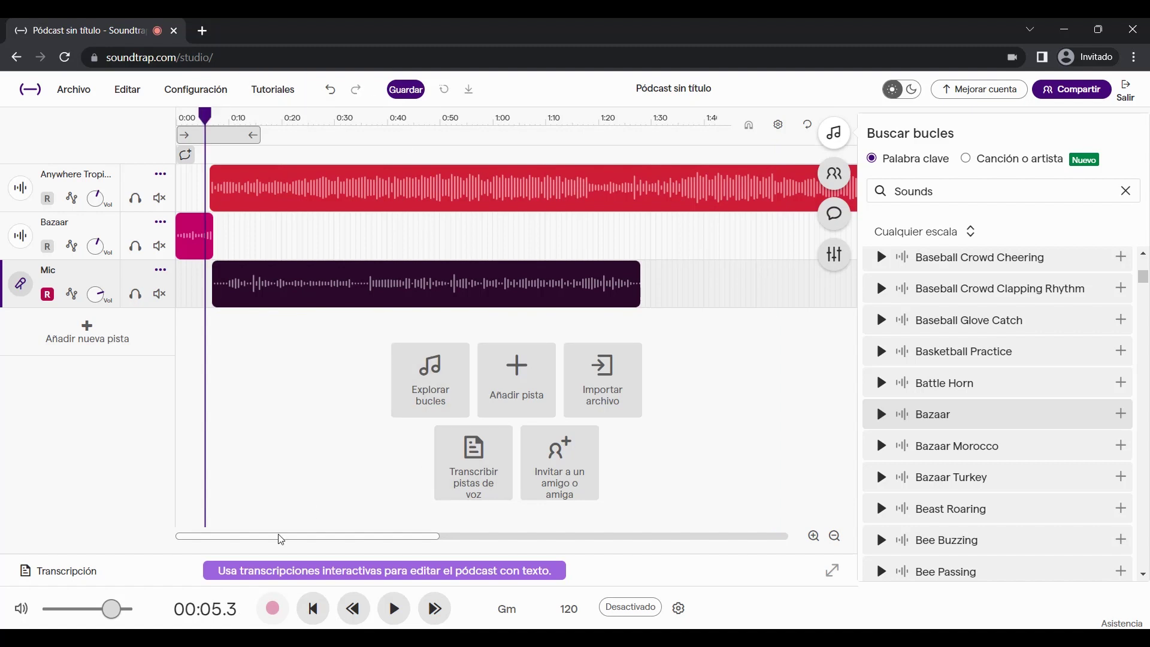
Lower the Anywhere Tropical House track's volume beneath the voice, playing the mix before and after to check the balance
{"action": "left_click", "coordinate": [394, 610]}
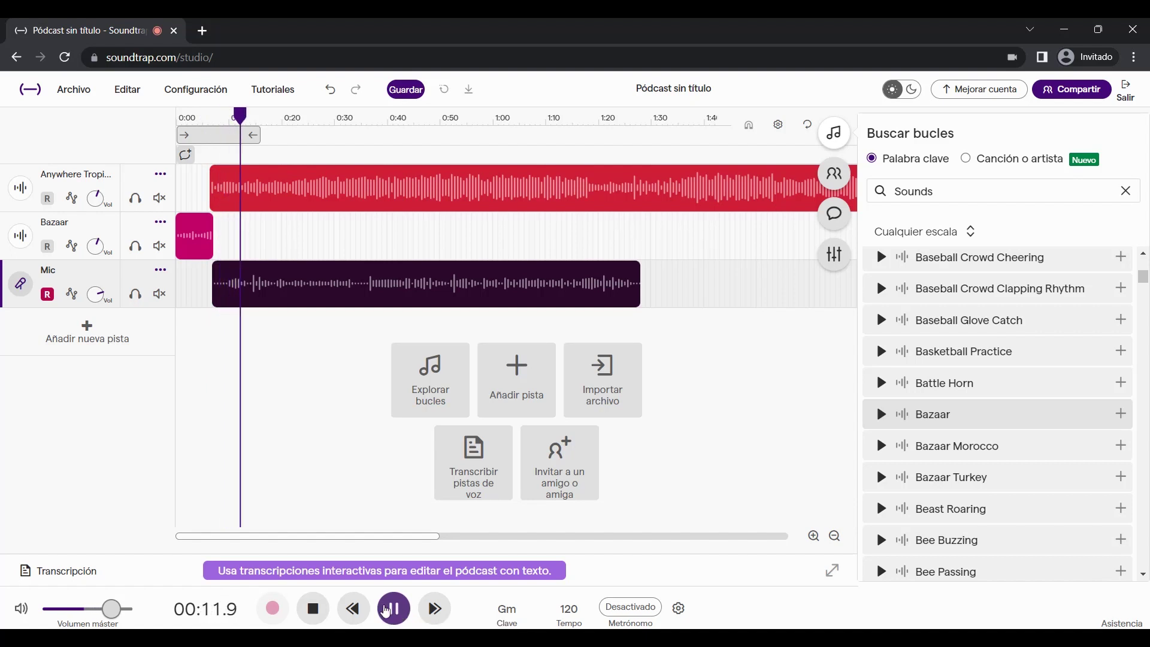
{"action": "left_click", "coordinate": [398, 617]}
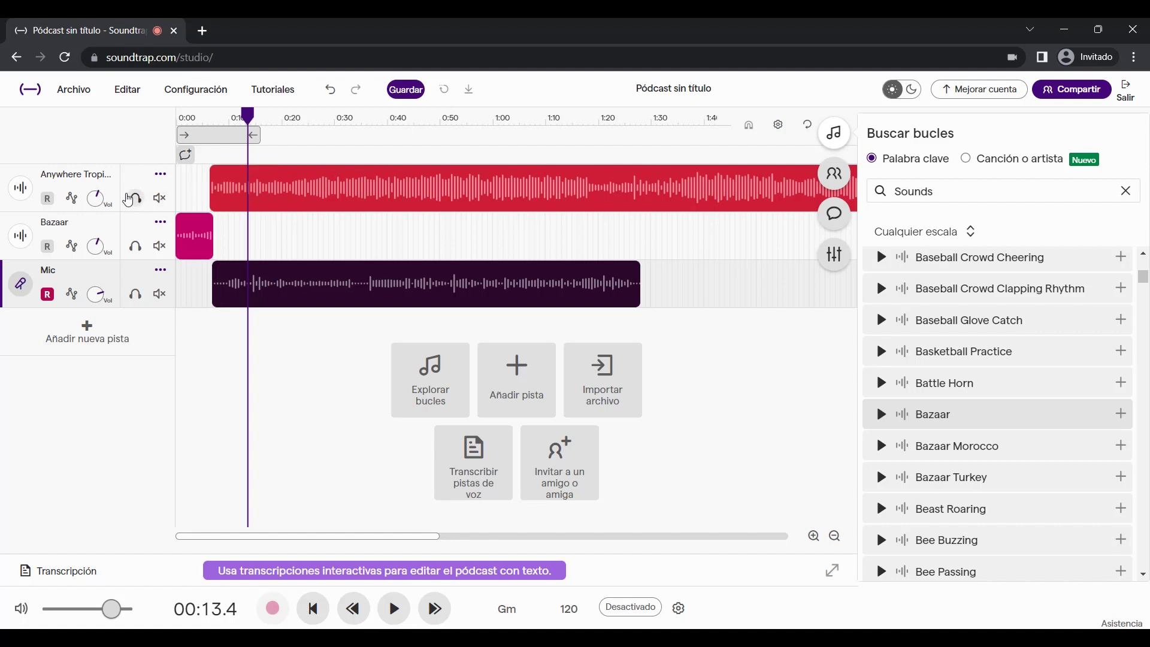
{"action": "left_click_drag", "start_coordinate": [97, 195], "coordinate": [86, 208]}
{"action": "left_click_drag", "start_coordinate": [96, 254], "coordinate": [102, 287]}
{"action": "left_click", "coordinate": [395, 609]}
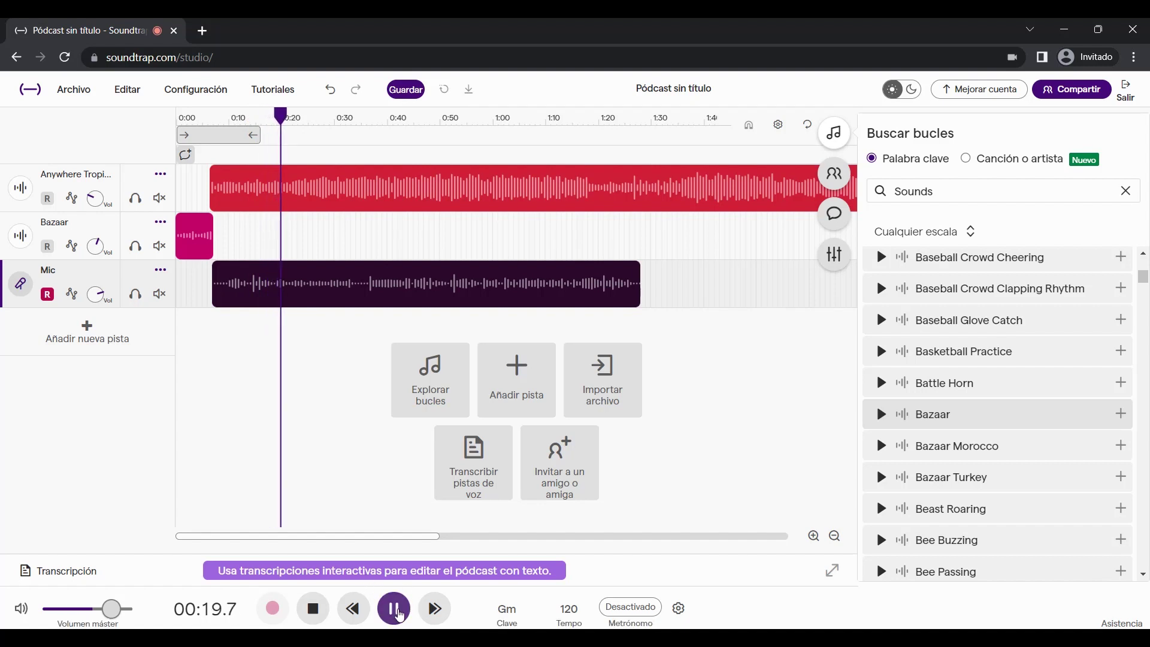
{"action": "left_click", "coordinate": [393, 609]}
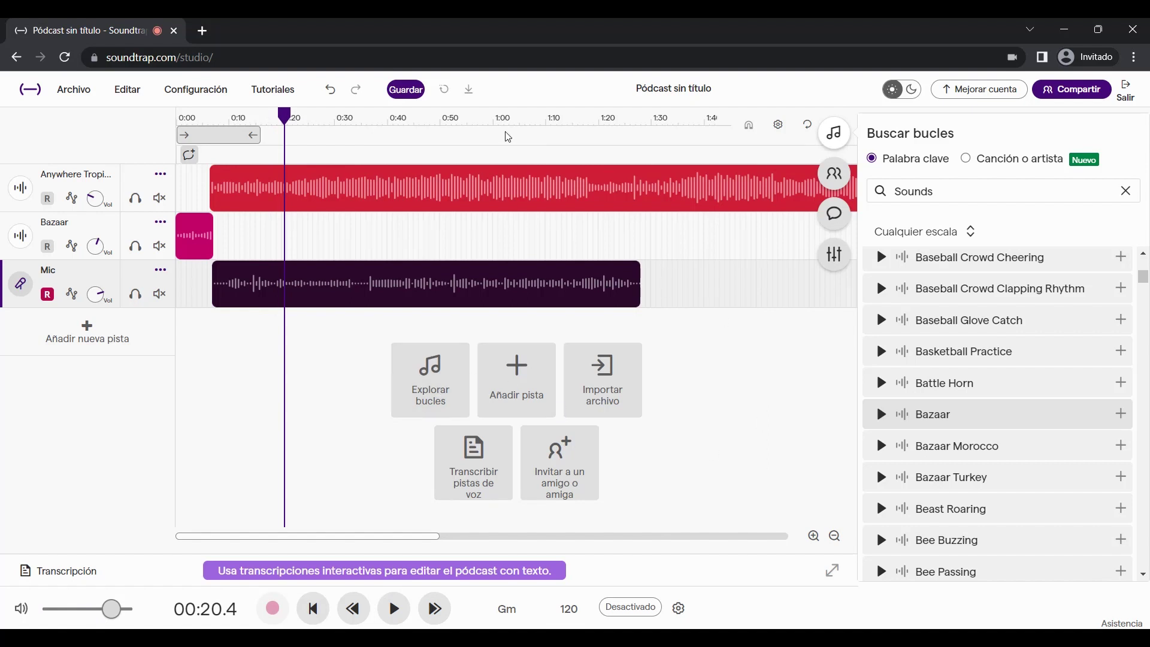
Save the podcast project and open its title for editing
{"action": "left_click", "coordinate": [407, 91]}
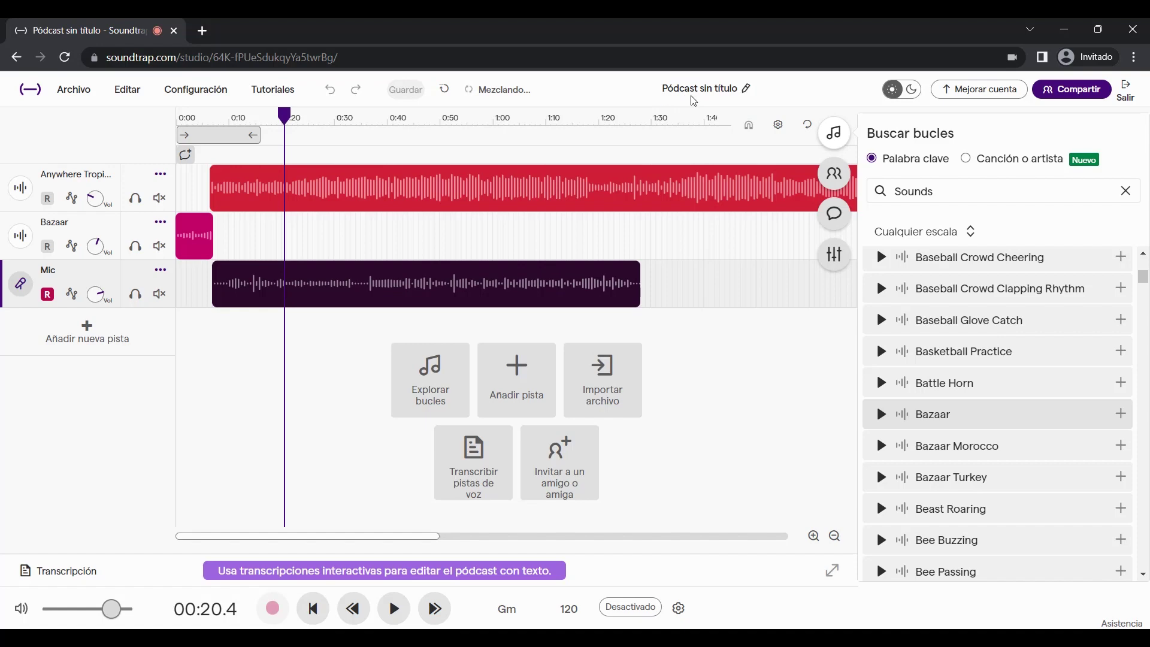
{"action": "left_click", "coordinate": [697, 91]}
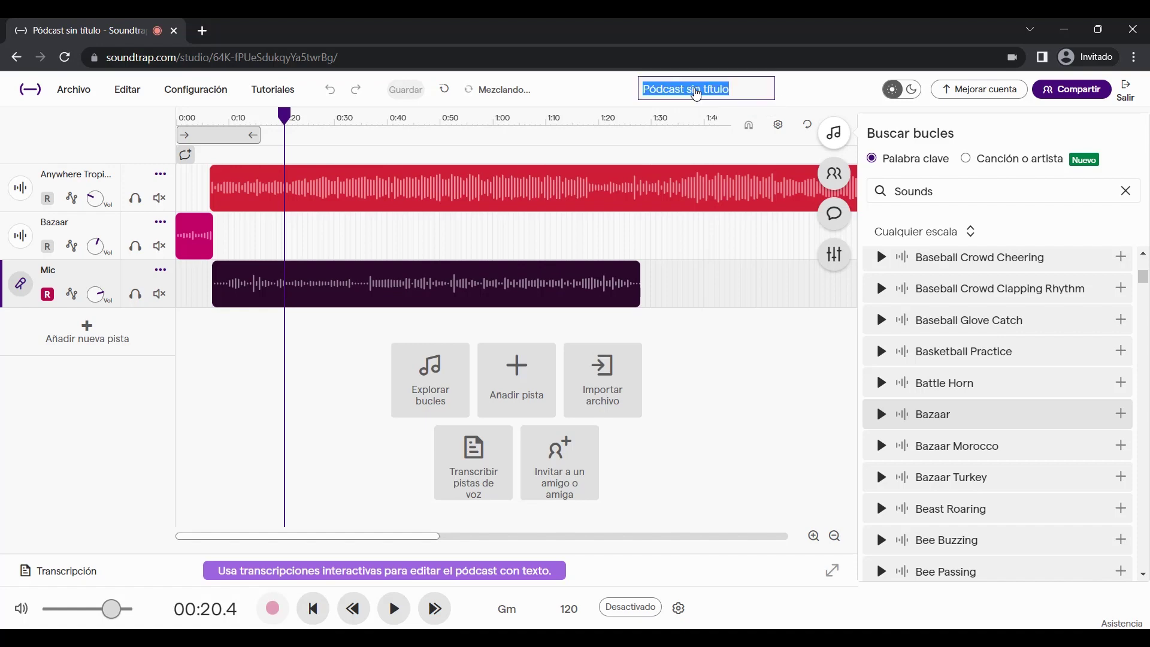